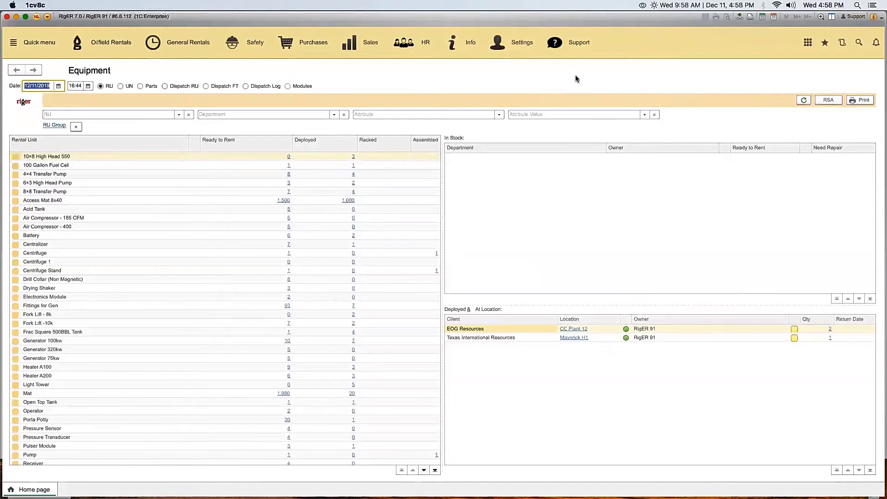
Create a new purchase order dated 12/02/2019.
{"action": "left_click", "coordinate": [310, 47]}
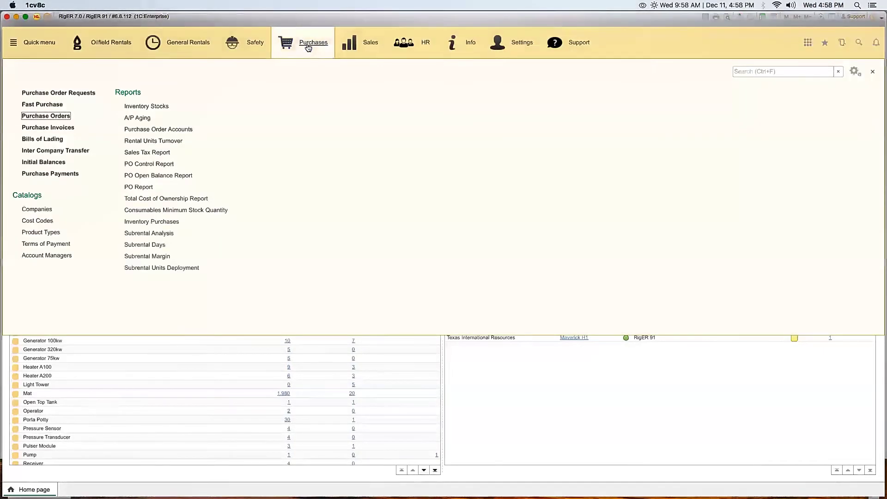
{"action": "left_click", "coordinate": [37, 116]}
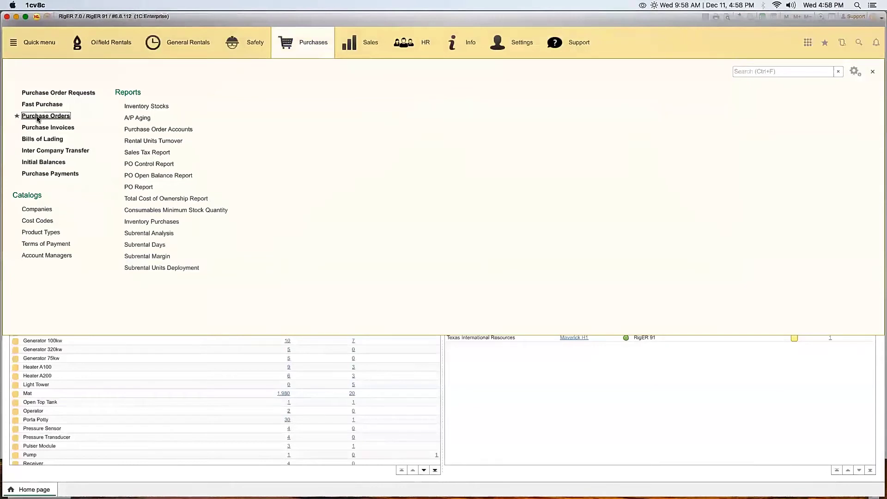
{"action": "left_click", "coordinate": [19, 92]}
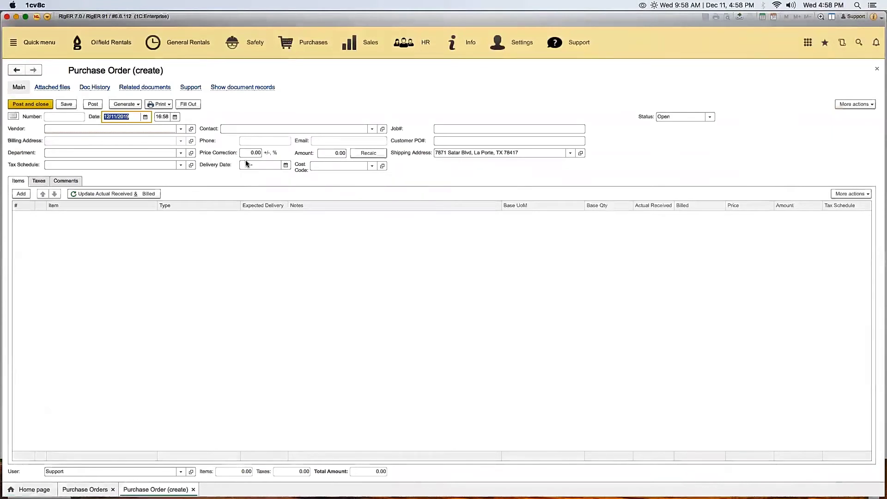
{"action": "left_click", "coordinate": [146, 118]}
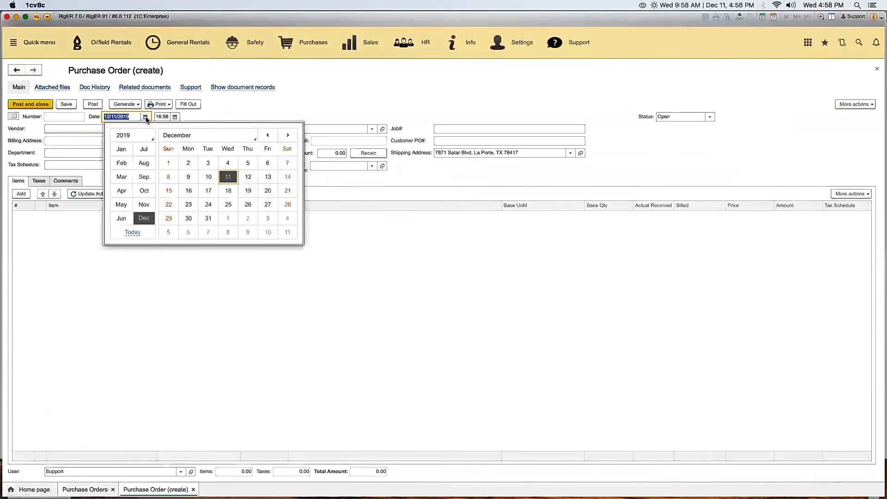
{"action": "left_click", "coordinate": [187, 164]}
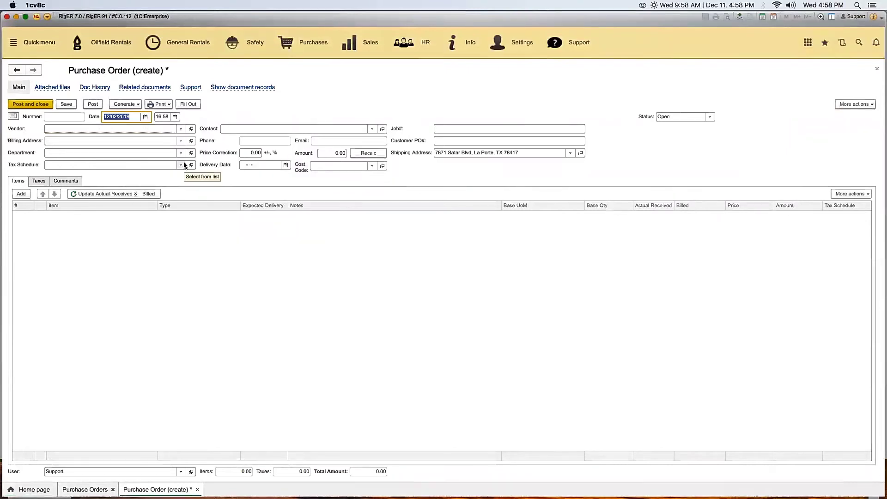
Set the purchase order's vendor to VENDOR and its department to Longview Shop.
{"action": "left_click", "coordinate": [180, 129]}
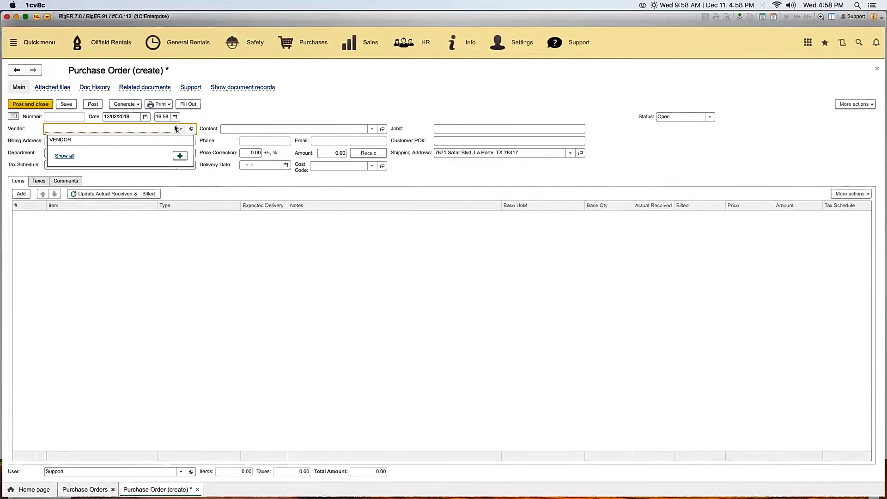
{"action": "left_click", "coordinate": [64, 140]}
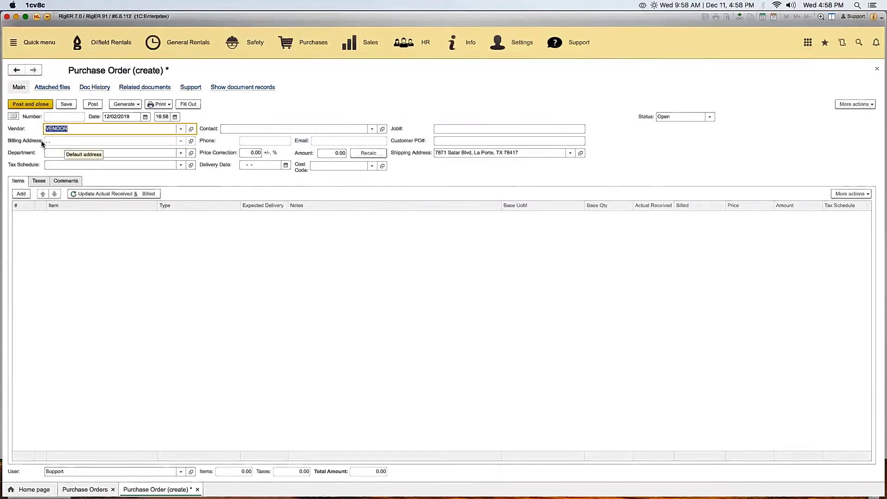
{"action": "left_click", "coordinate": [65, 153]}
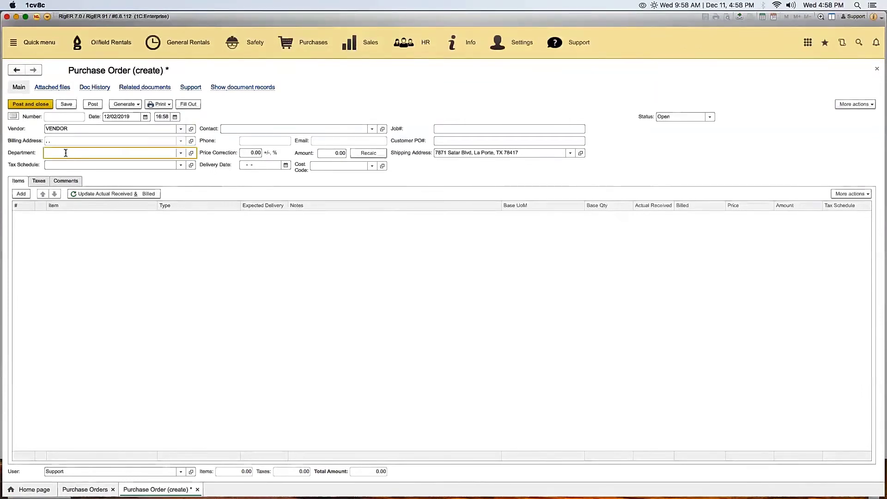
{"action": "left_click", "coordinate": [180, 154]}
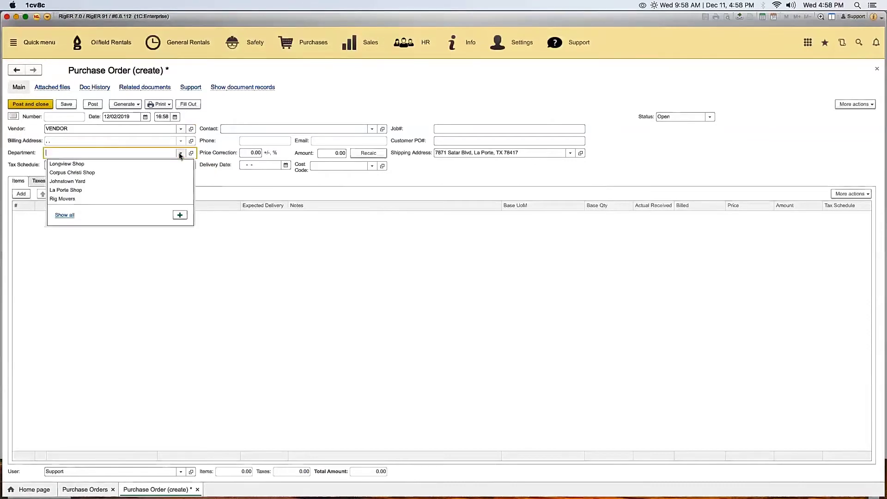
{"action": "left_click", "coordinate": [85, 165]}
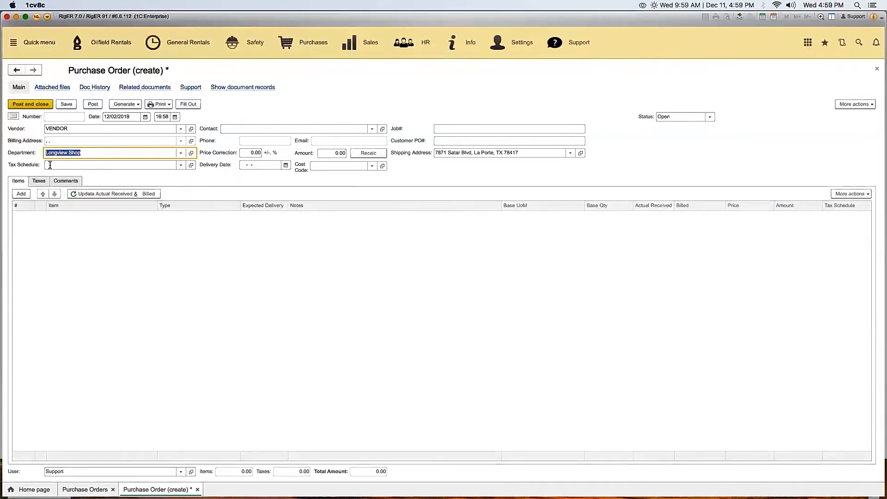
Choose the vendor's contact person and set the order's delivery date to December 3, 2019.
{"action": "left_click", "coordinate": [372, 130]}
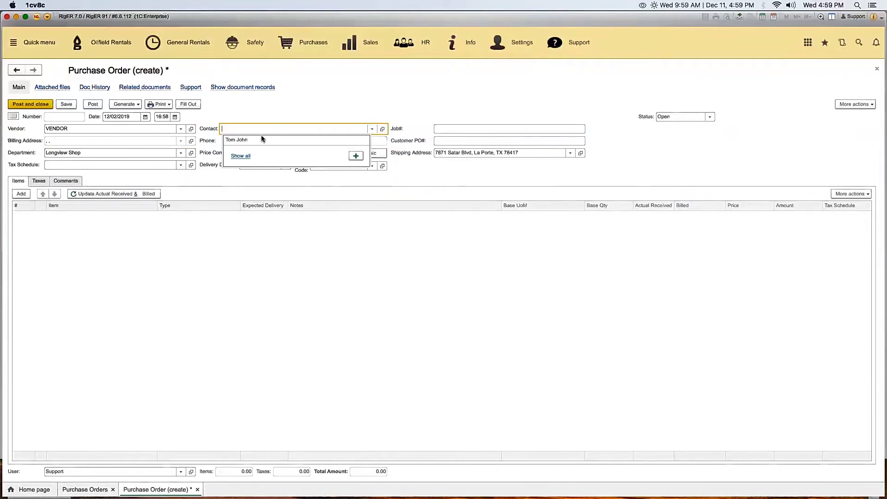
{"action": "left_click", "coordinate": [249, 140]}
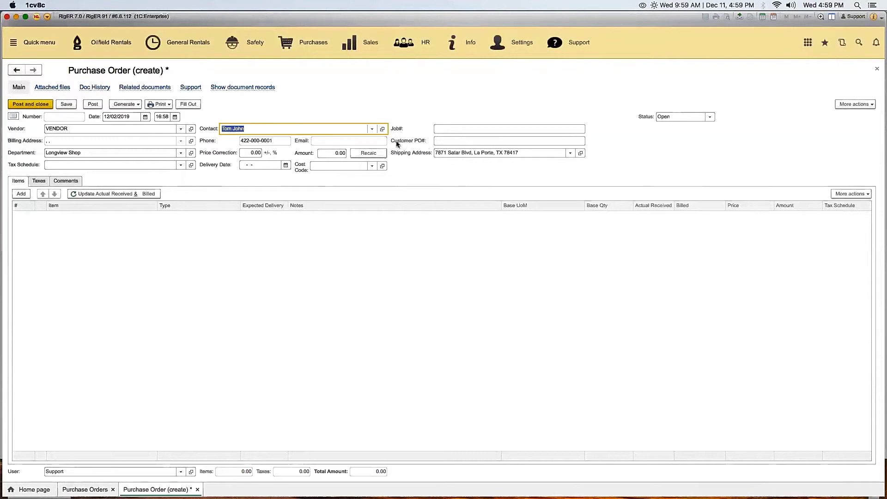
{"action": "left_click", "coordinate": [285, 166]}
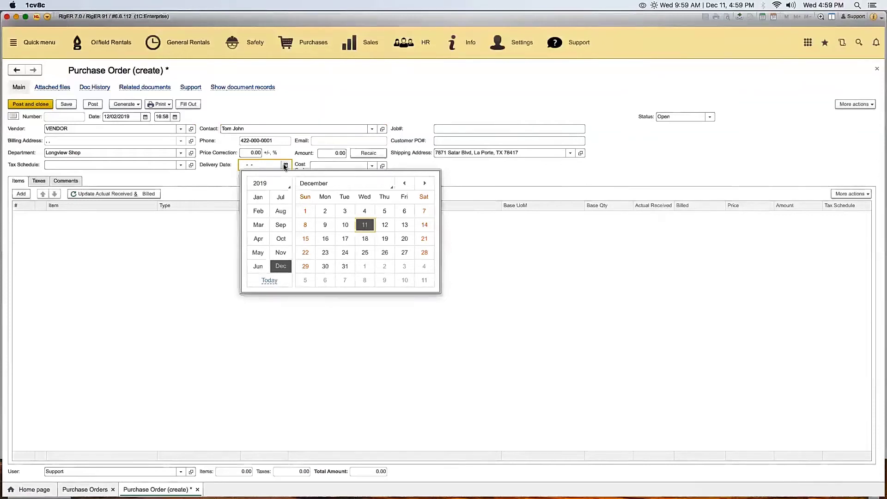
{"action": "left_click", "coordinate": [346, 212]}
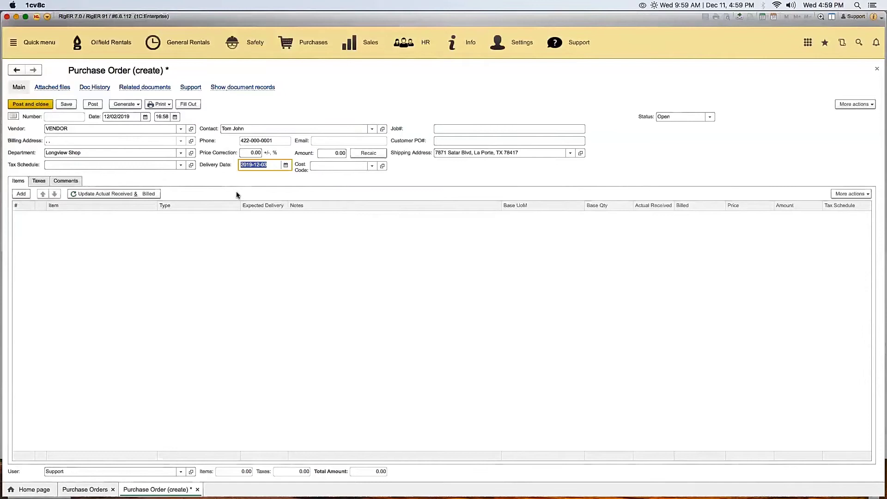
Add a Generator 100kw line to the order with base quantity 2 and price 15,000.00.
{"action": "left_click", "coordinate": [21, 193]}
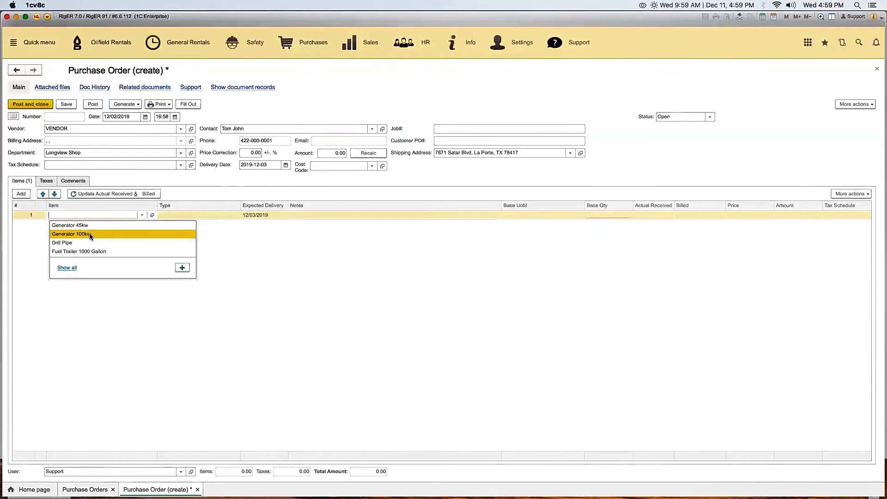
{"action": "left_click", "coordinate": [90, 236]}
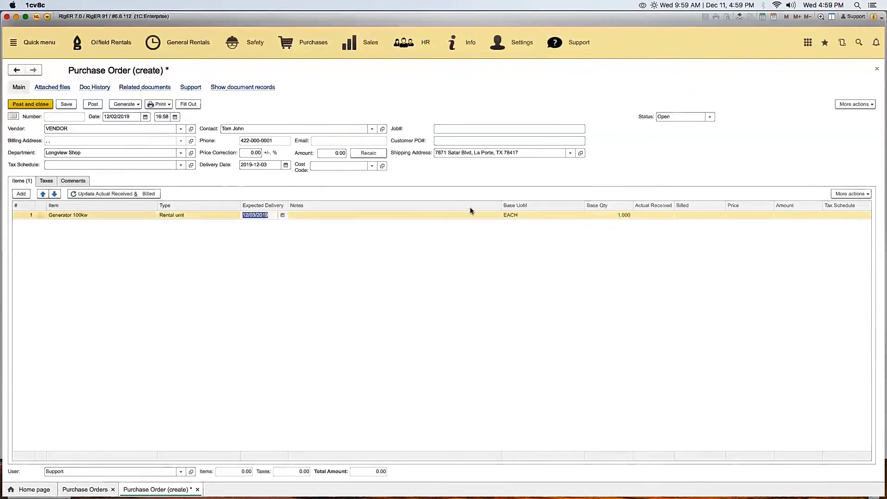
{"action": "left_click", "coordinate": [600, 214]}
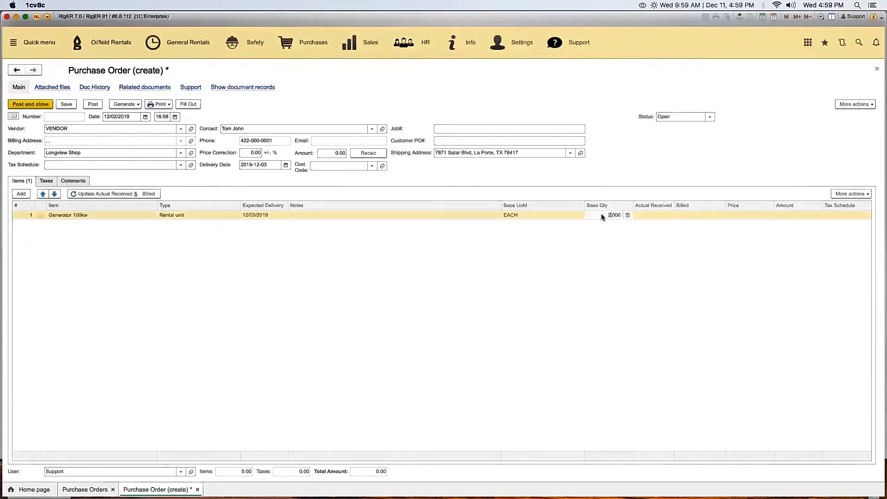
{"action": "key", "text": "Return"}
{"action": "left_click", "coordinate": [753, 215]}
{"action": "type", "text": "150000.00"}
{"action": "key", "text": "Return"}
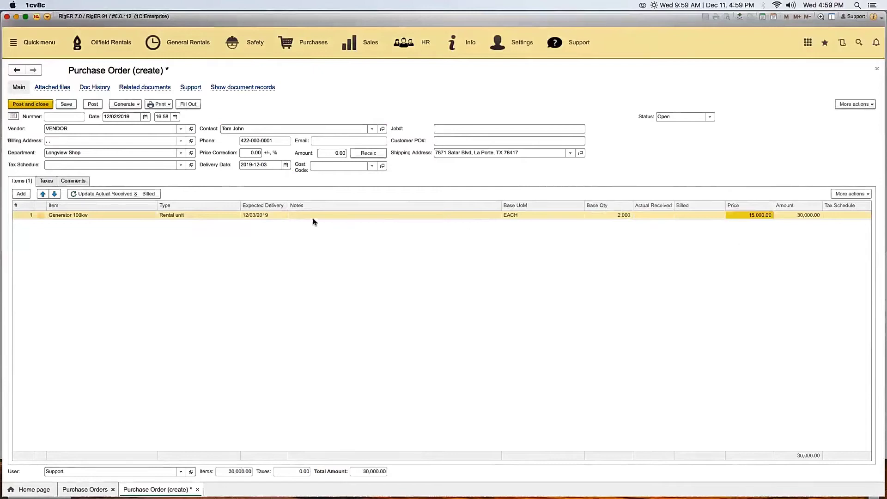
Add a Generator 45kw line priced at 9,000.00 and post the purchase order.
{"action": "left_click", "coordinate": [21, 193]}
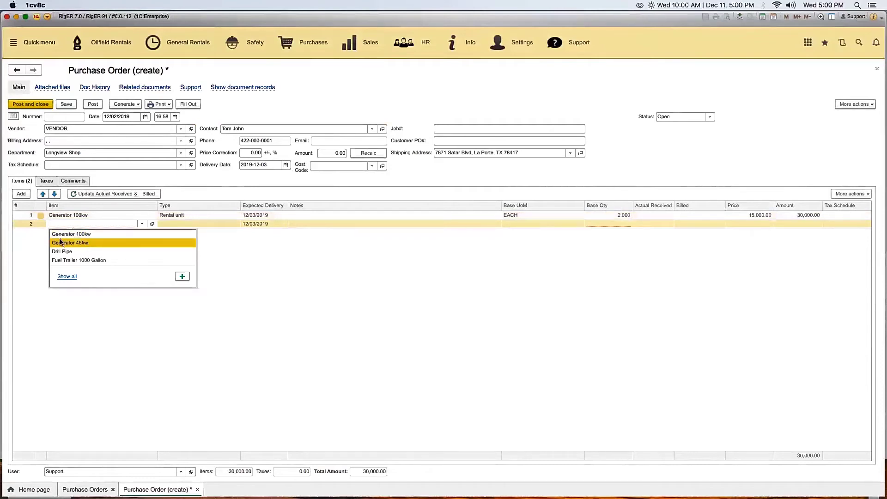
{"action": "left_click", "coordinate": [90, 243]}
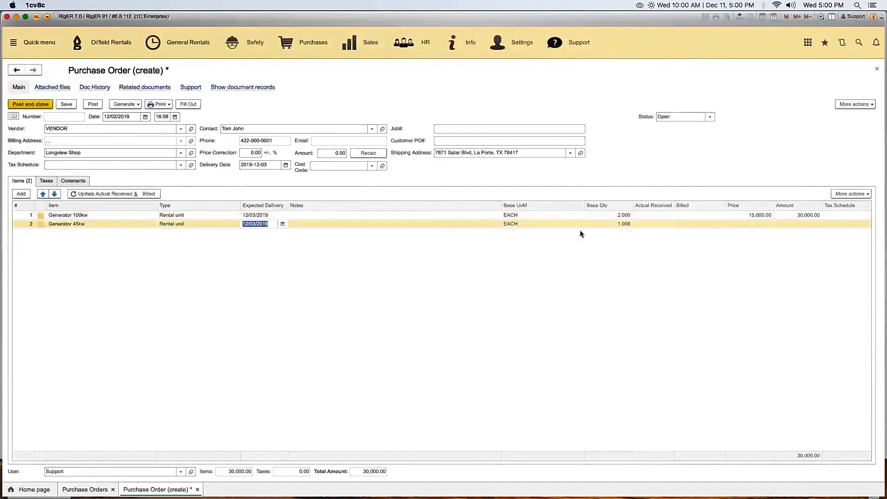
{"action": "left_click", "coordinate": [755, 221]}
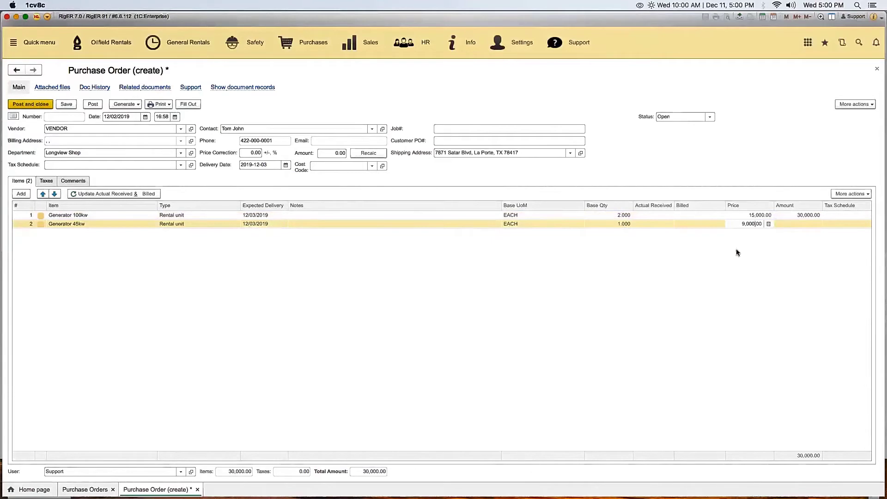
{"action": "key", "text": "Return"}
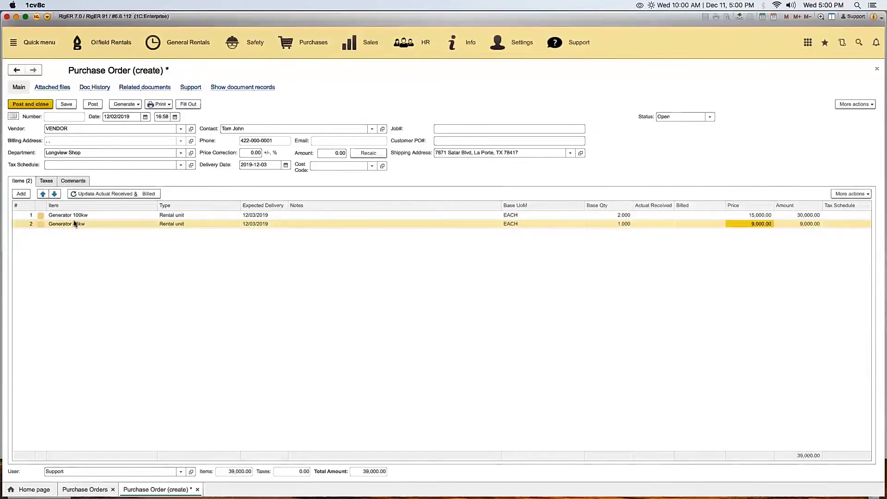
{"action": "left_click", "coordinate": [91, 105]}
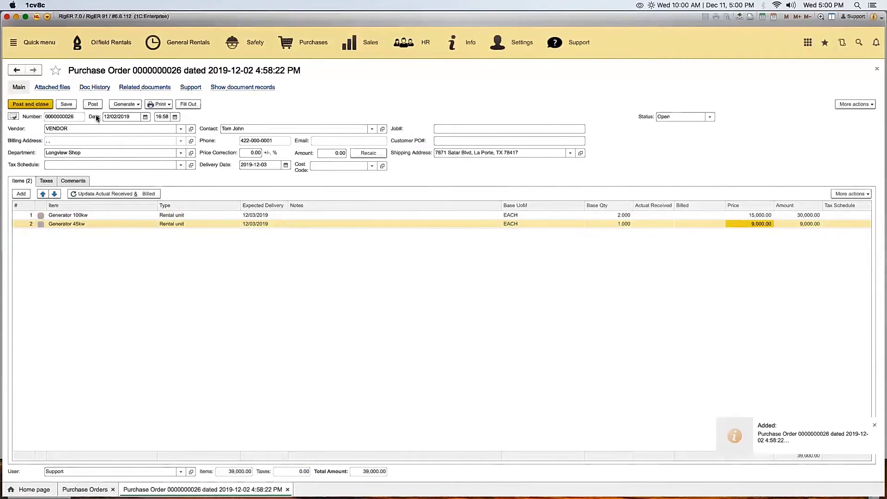
Generate a purchase invoice from the purchase order and remove its Generator 45kw line.
{"action": "left_click", "coordinate": [131, 105]}
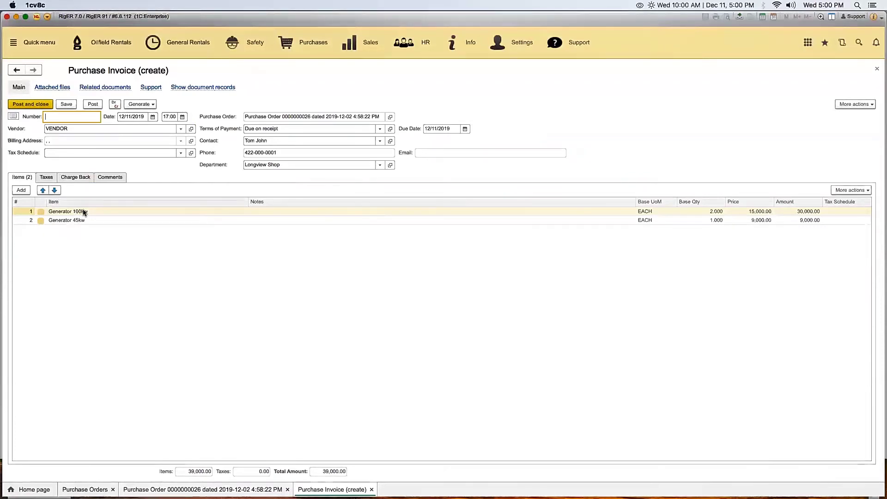
{"action": "left_click", "coordinate": [95, 222]}
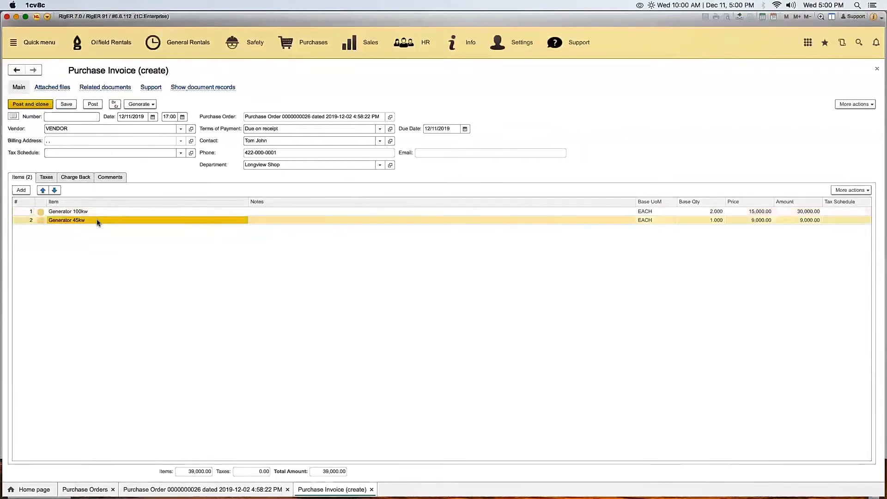
{"action": "key", "text": "Delete"}
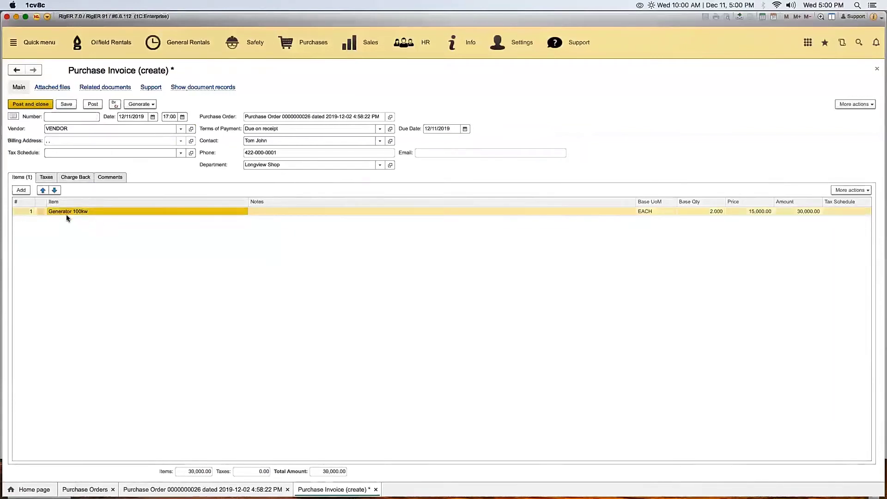
Date the purchase invoice 12/03/2019, number it PI-000226 and post it.
{"action": "left_click", "coordinate": [153, 117]}
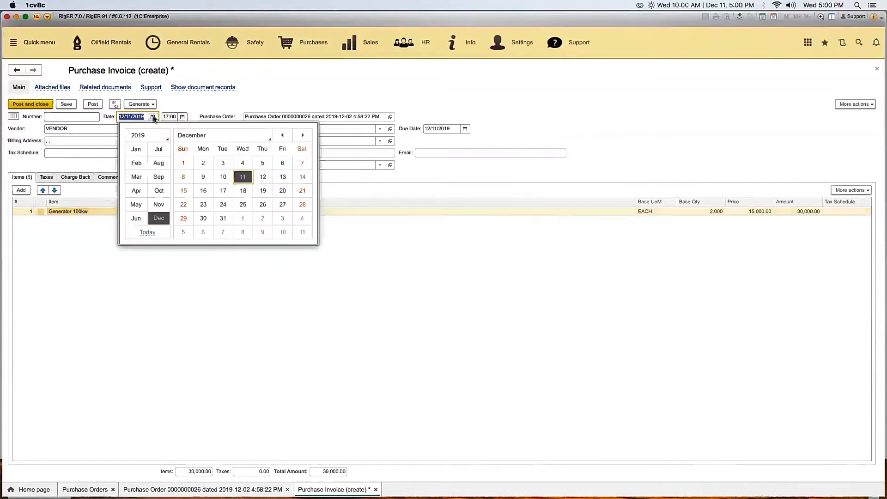
{"action": "left_click", "coordinate": [224, 165]}
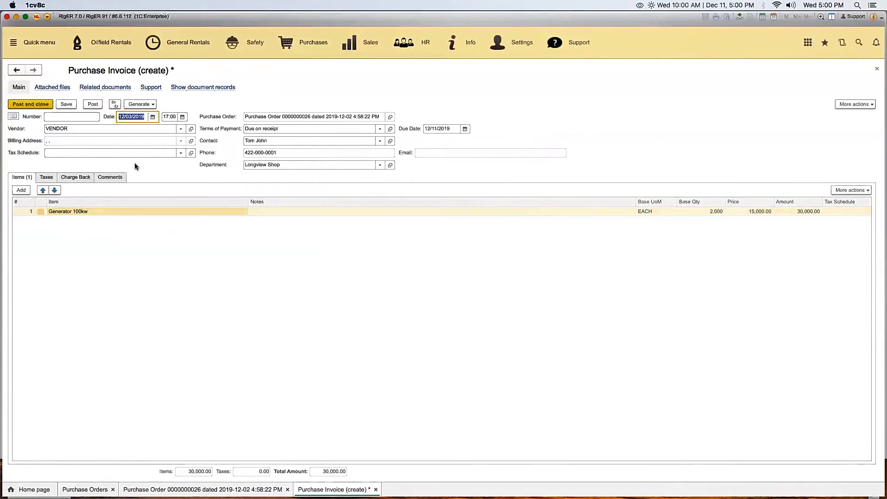
{"action": "left_click", "coordinate": [59, 117]}
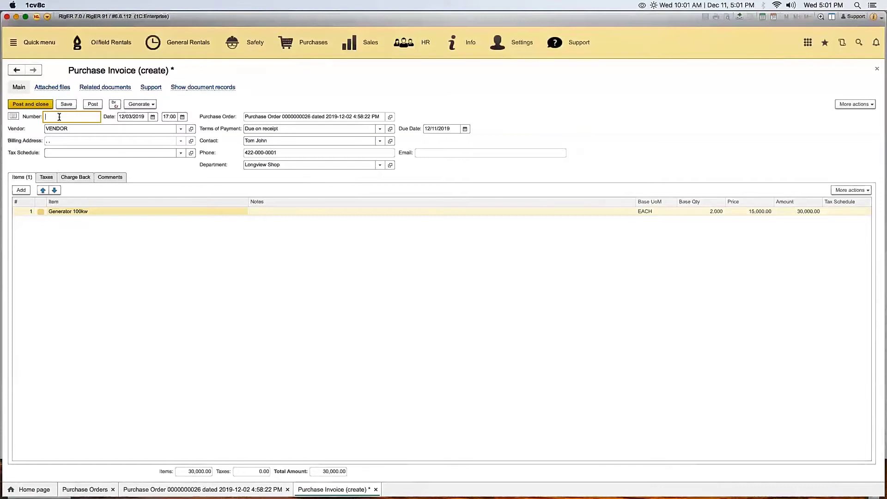
{"action": "type", "text": "PI-000226"}
{"action": "left_click", "coordinate": [93, 104]}
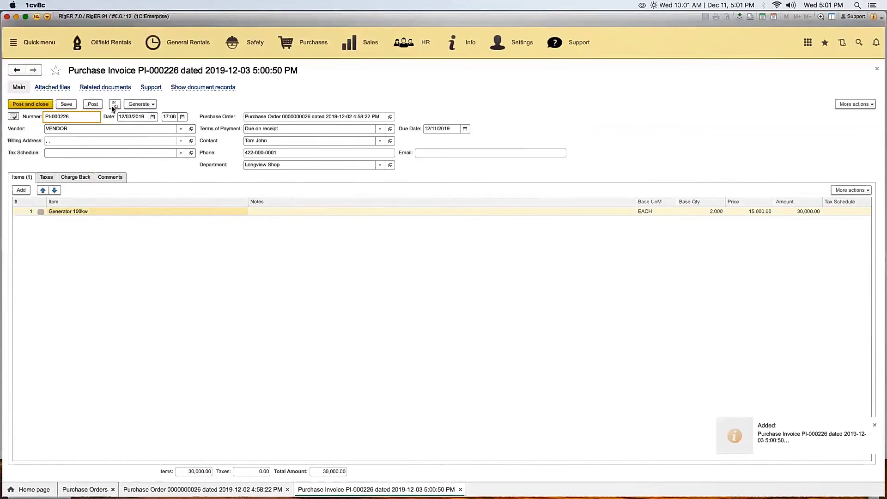
Generate a bill of lading from purchase invoice PI-000226 and assign unit numbers NOV-5952 and NOV-5838 to its Generator 100kw line.
{"action": "left_click", "coordinate": [140, 104]}
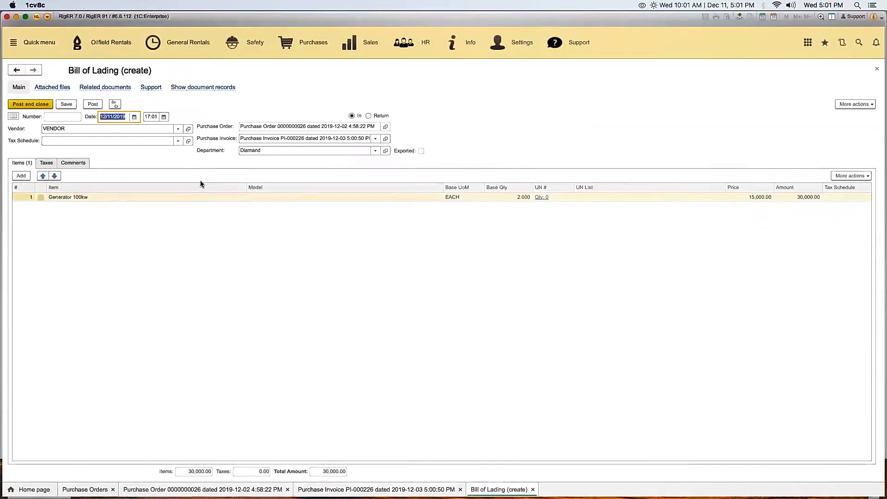
{"action": "left_click", "coordinate": [539, 200]}
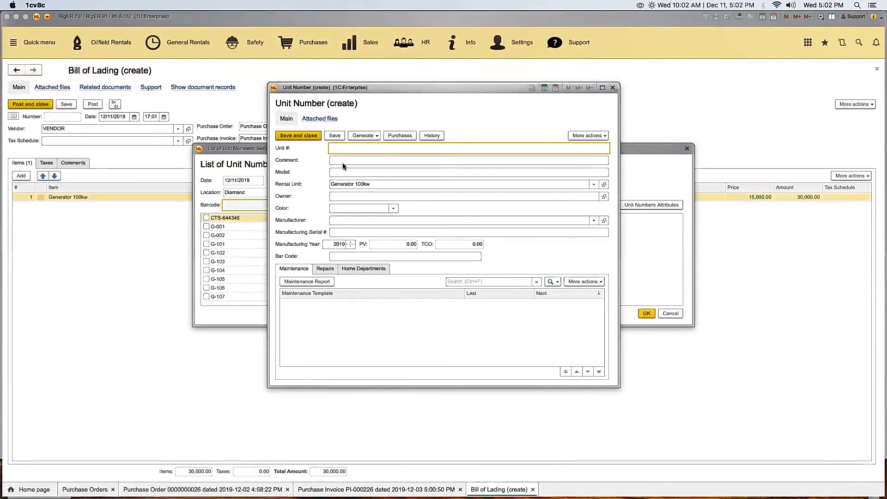
{"action": "left_click", "coordinate": [613, 88]}
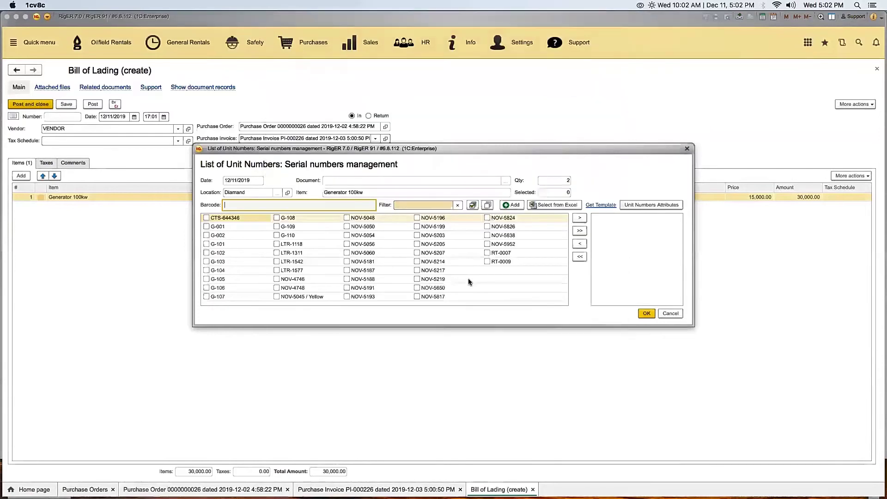
{"action": "left_click", "coordinate": [488, 244]}
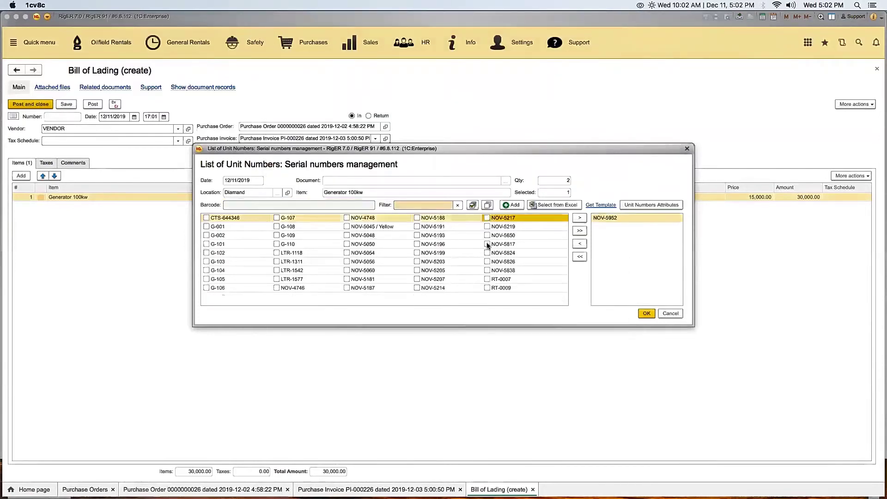
{"action": "left_click", "coordinate": [487, 270]}
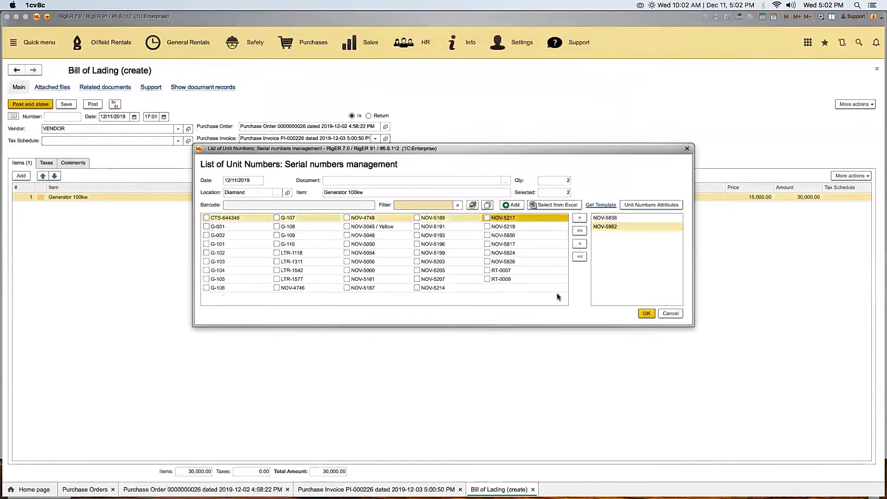
{"action": "left_click", "coordinate": [647, 313]}
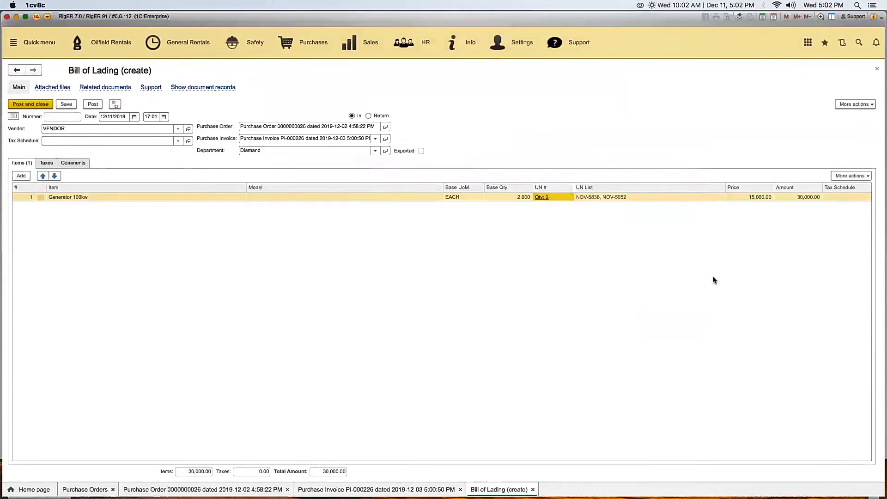
Date the bill of lading 12/03/2019 and post it.
{"action": "left_click", "coordinate": [134, 117]}
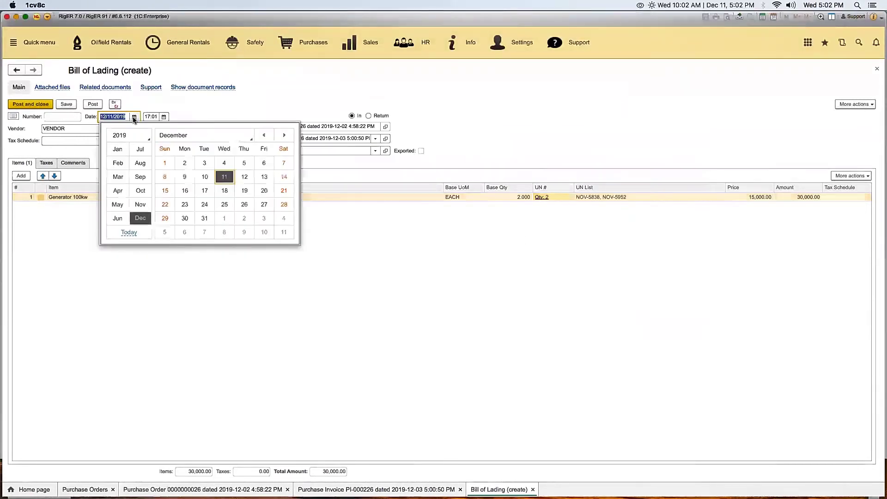
{"action": "left_click", "coordinate": [204, 163]}
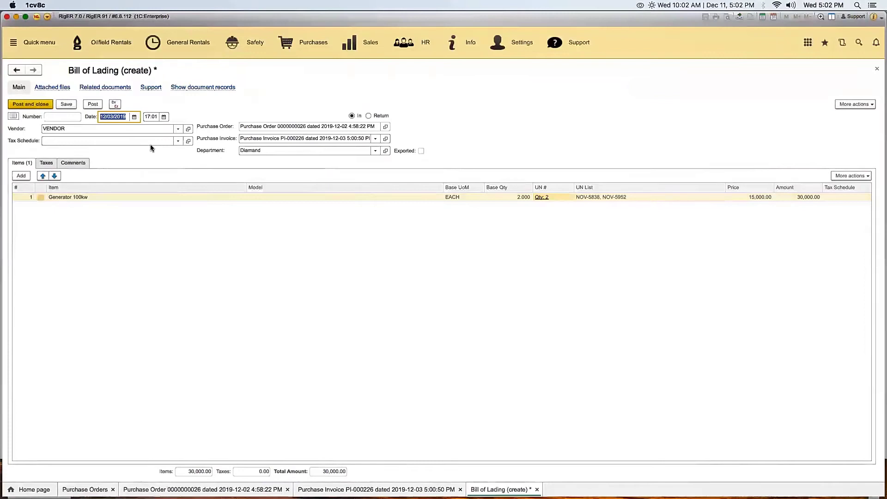
{"action": "left_click", "coordinate": [93, 105]}
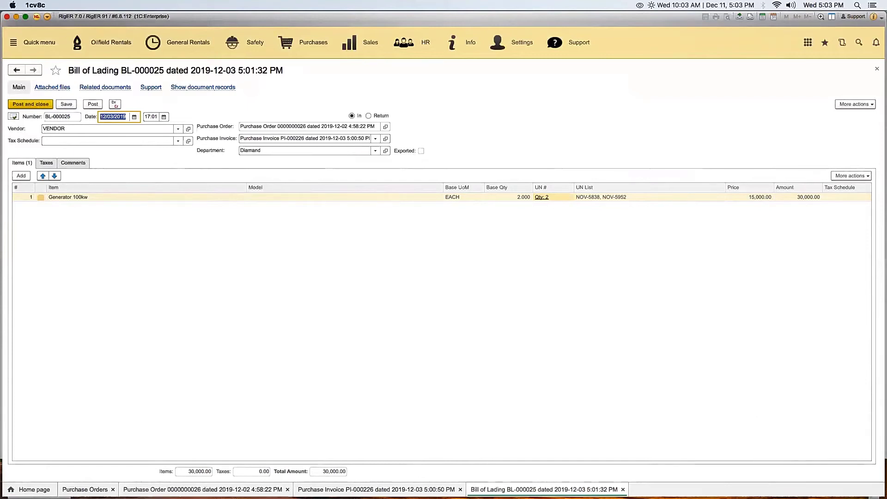
Refresh the purchase order's actual received and billed quantities and generate the PO Control Report for this month.
{"action": "left_click", "coordinate": [203, 490]}
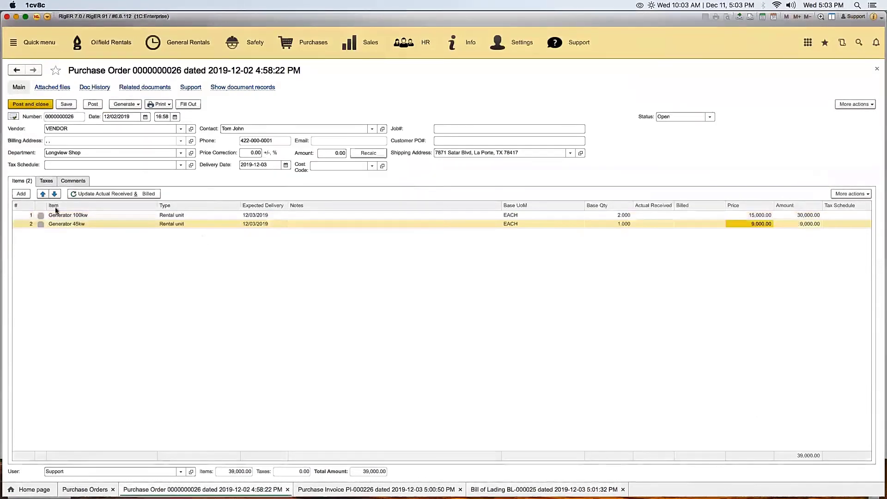
{"action": "left_click", "coordinate": [96, 195]}
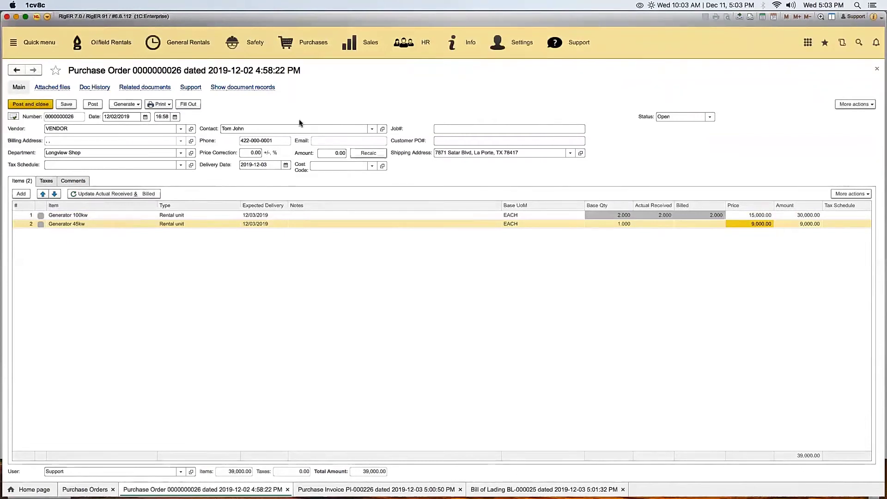
{"action": "left_click", "coordinate": [313, 46]}
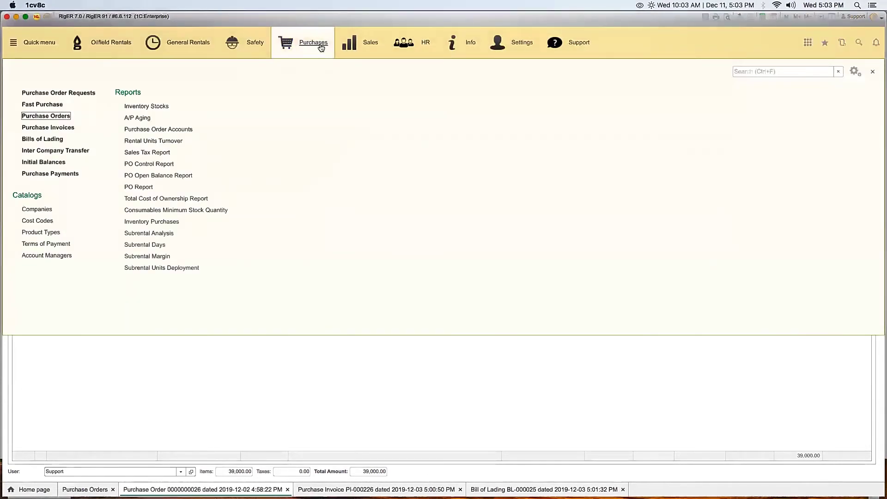
{"action": "left_click", "coordinate": [146, 165]}
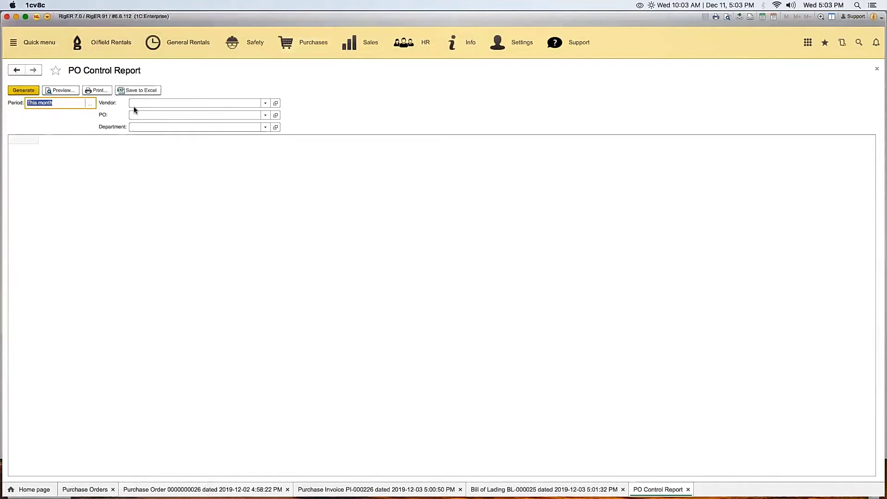
{"action": "left_click", "coordinate": [22, 91]}
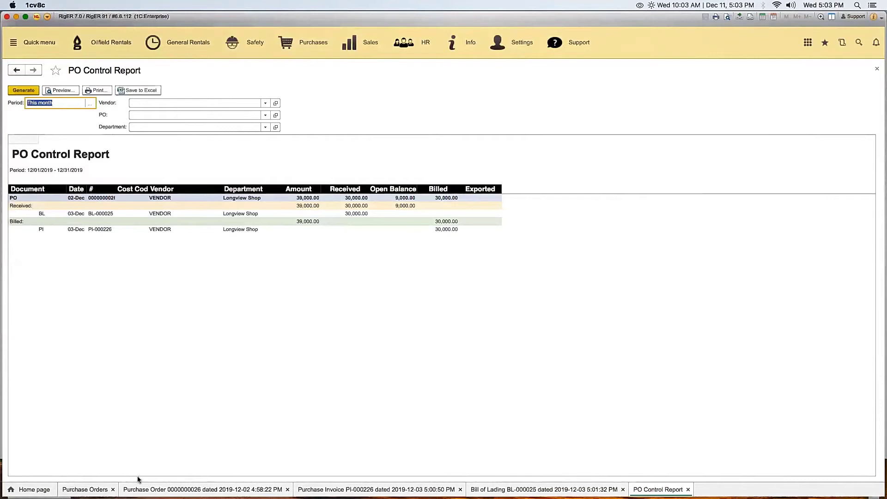
Generate a second purchase invoice from the purchase order for the remaining Generator 45kw.
{"action": "left_click", "coordinate": [160, 489]}
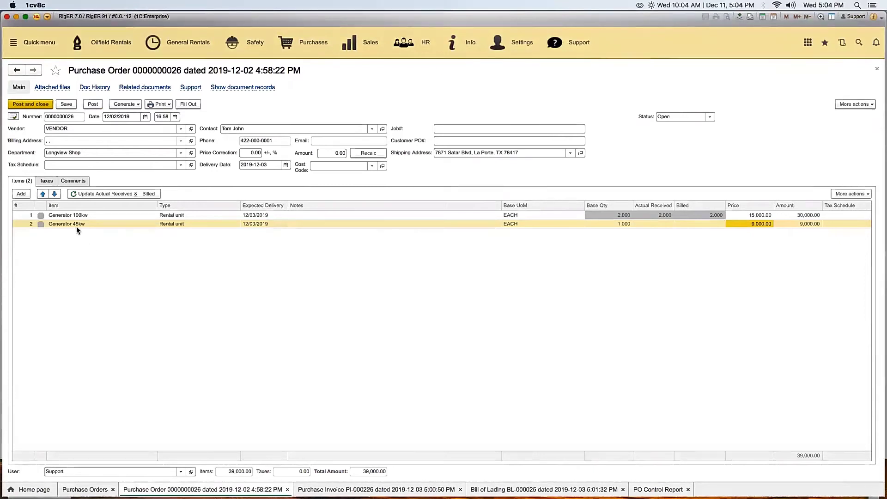
{"action": "left_click", "coordinate": [124, 104]}
{"action": "left_click", "coordinate": [142, 127]}
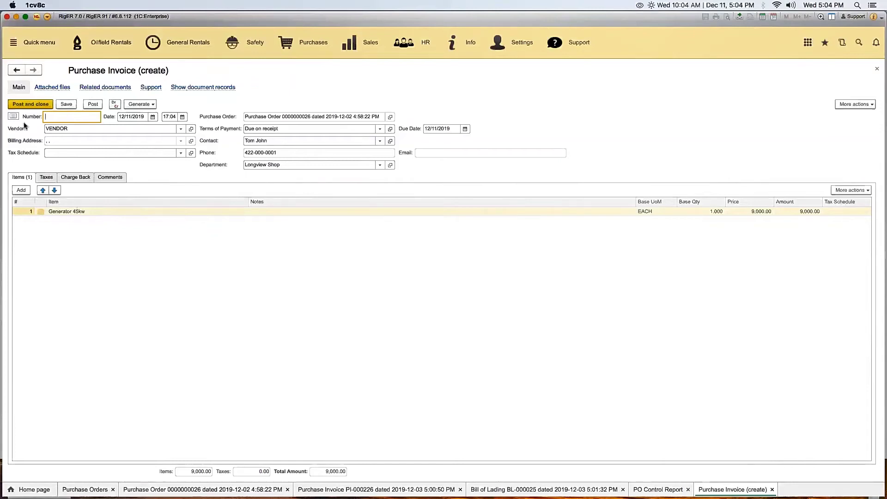
Number the new purchase invoice PI-000227 and post it, and check the purchase order's billed quantities.
{"action": "type", "text": "P"}
{"action": "type", "text": "I-000227"}
{"action": "key", "text": "ctrl+s"}
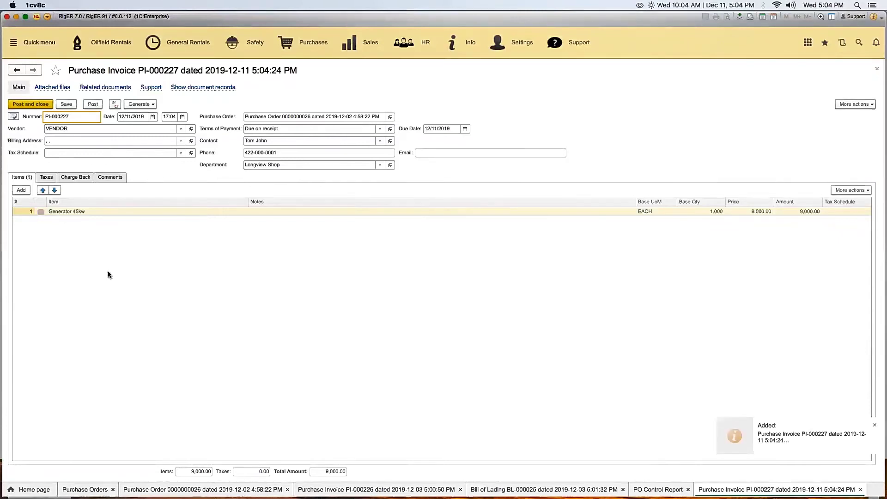
{"action": "left_click", "coordinate": [150, 489]}
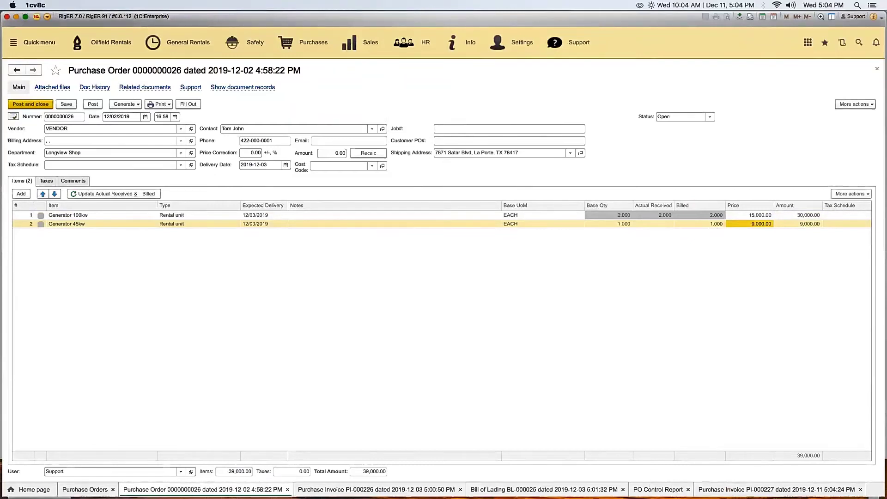
Generate a bill of lading from purchase invoice PI-000227 and assign unit number GEN-0001-45 to its Generator 45kw line.
{"action": "left_click", "coordinate": [817, 485]}
{"action": "left_click", "coordinate": [144, 107]}
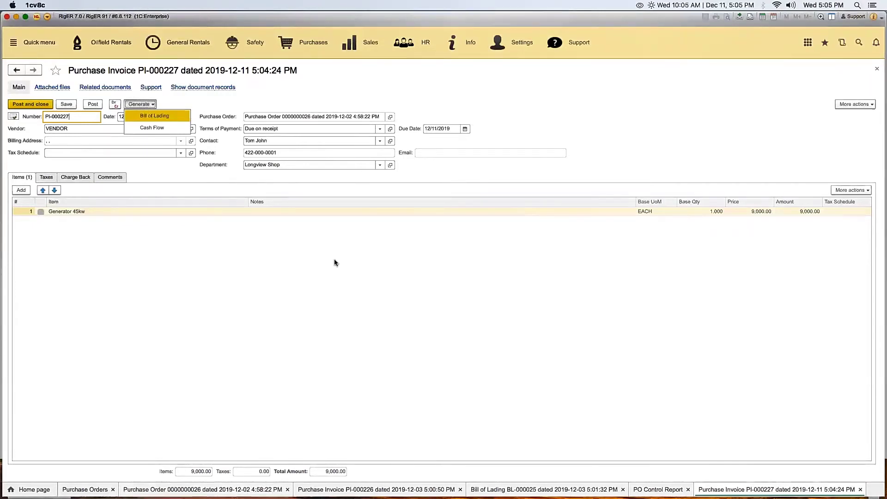
{"action": "key", "text": "Return"}
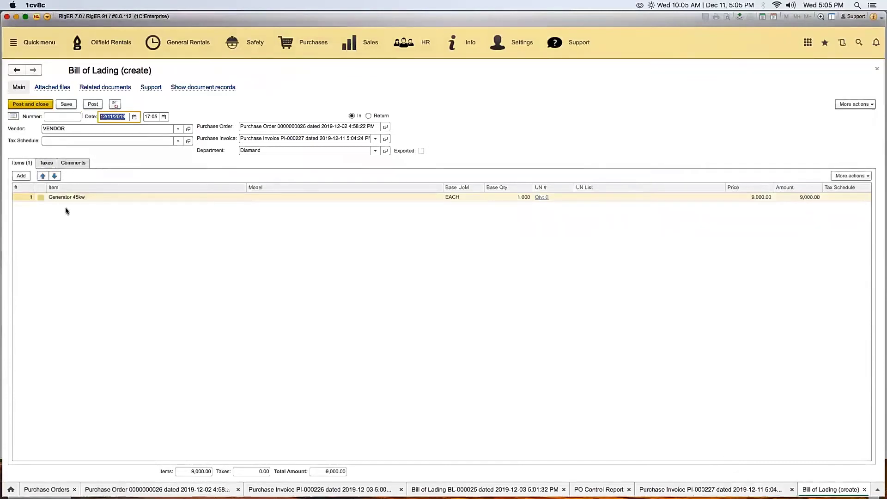
{"action": "left_click", "coordinate": [539, 201]}
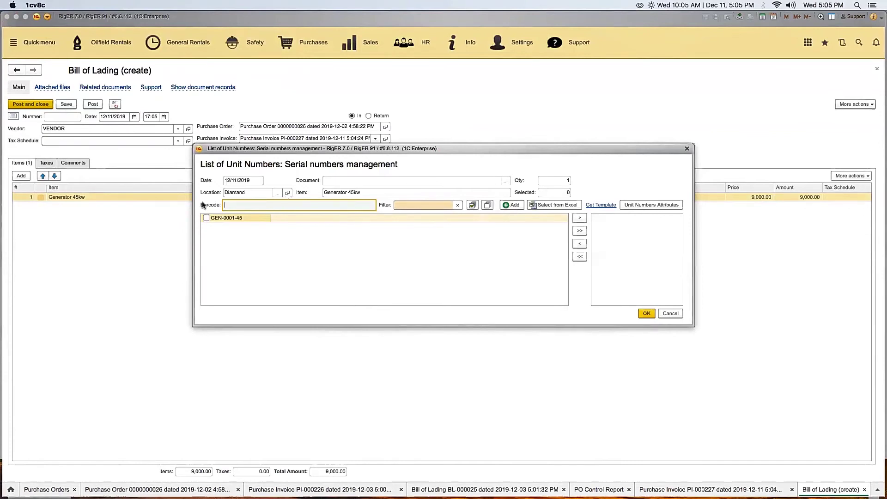
{"action": "left_click", "coordinate": [206, 218]}
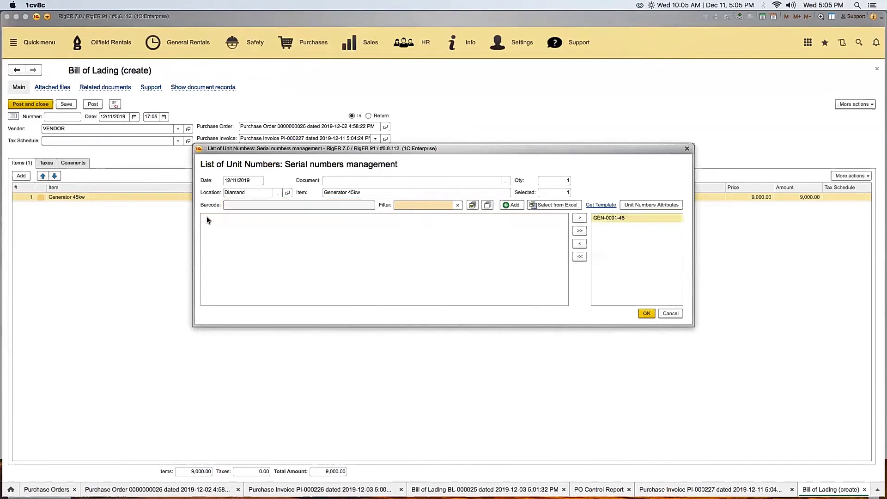
{"action": "left_click", "coordinate": [646, 314]}
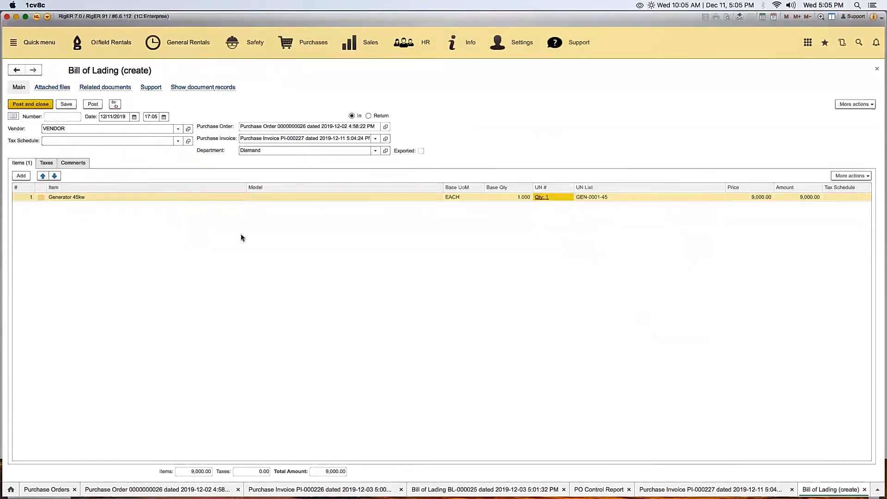
Post the Generator 45kw bill of lading and refresh the purchase order's actual received and billed quantities.
{"action": "left_click", "coordinate": [93, 104]}
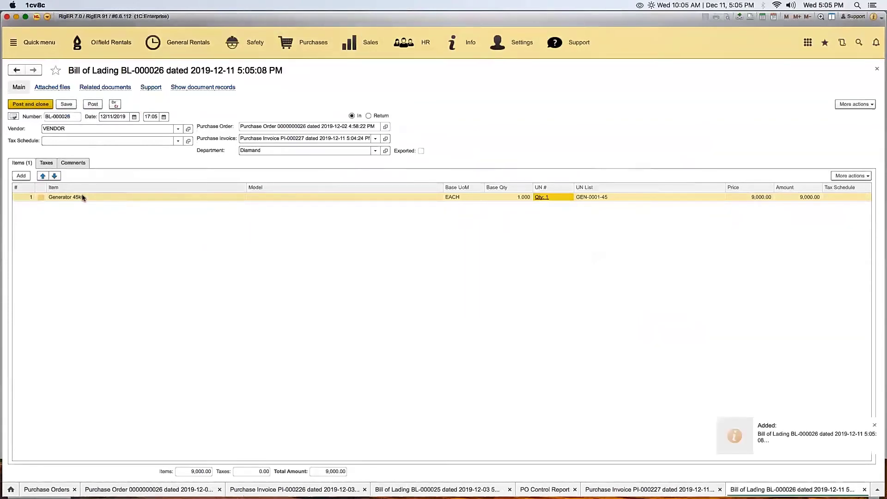
{"action": "left_click", "coordinate": [144, 490]}
{"action": "left_click", "coordinate": [104, 194]}
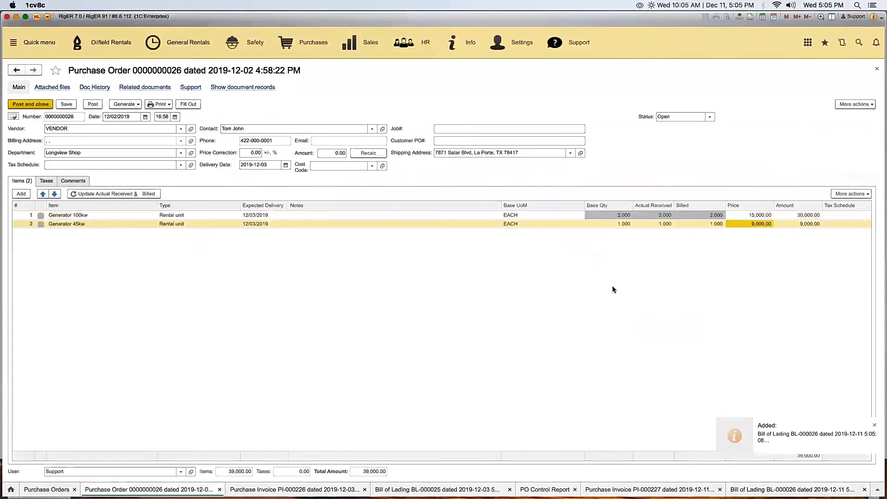